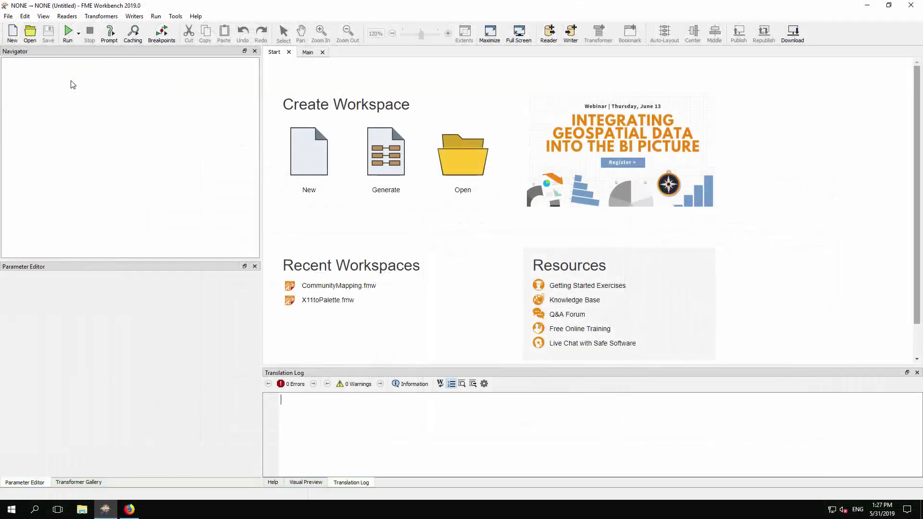
# Open the CommunityMapping.fmw workspace and expand the Output writer in the Navigator
pyautogui.click(8, 16)
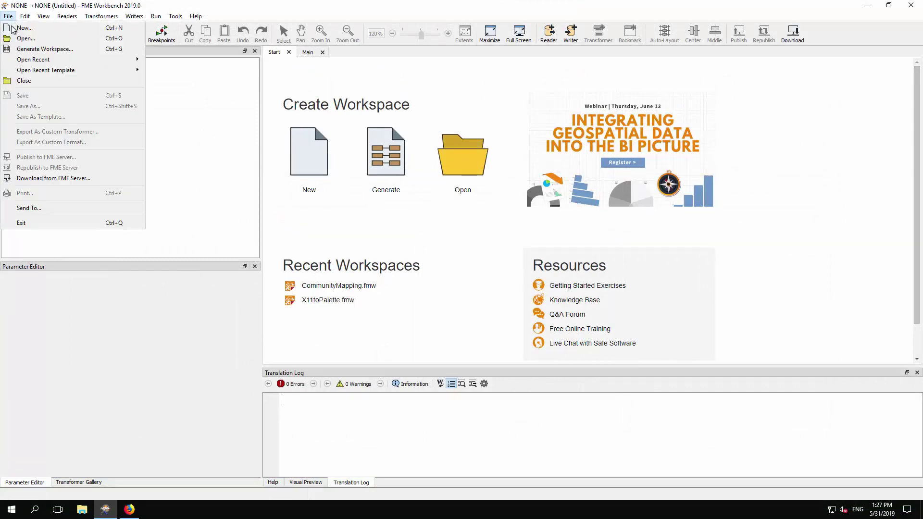
pyautogui.click(25, 39)
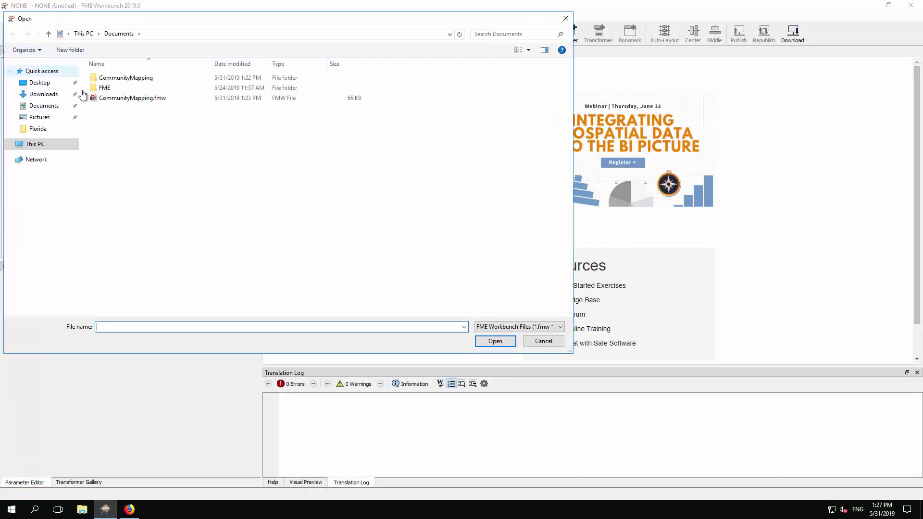
pyautogui.doubleClick(130, 98)
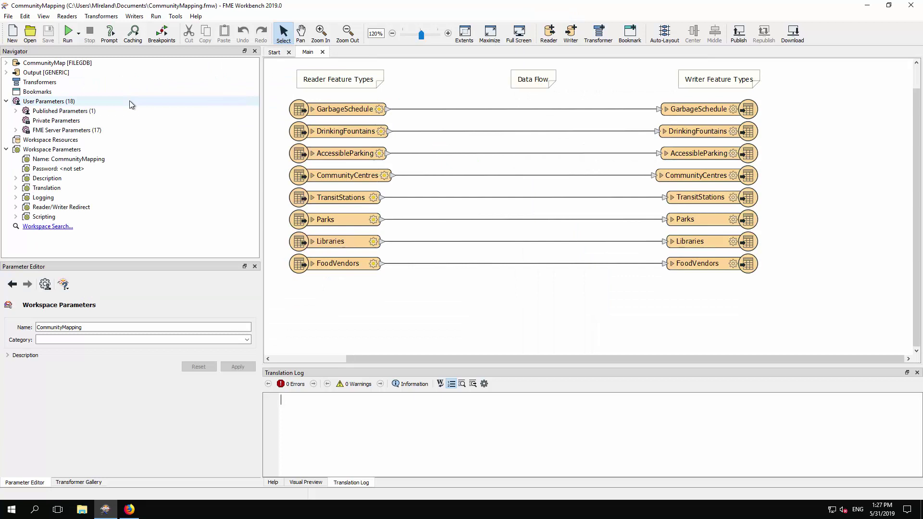
pyautogui.click(6, 73)
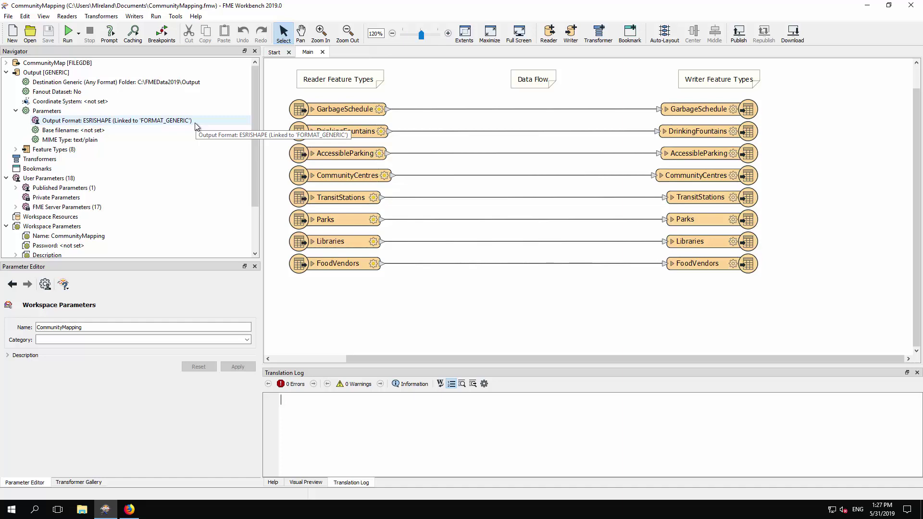
# Run the workspace and check the Translation Log success line for 350 features written
pyautogui.click(65, 31)
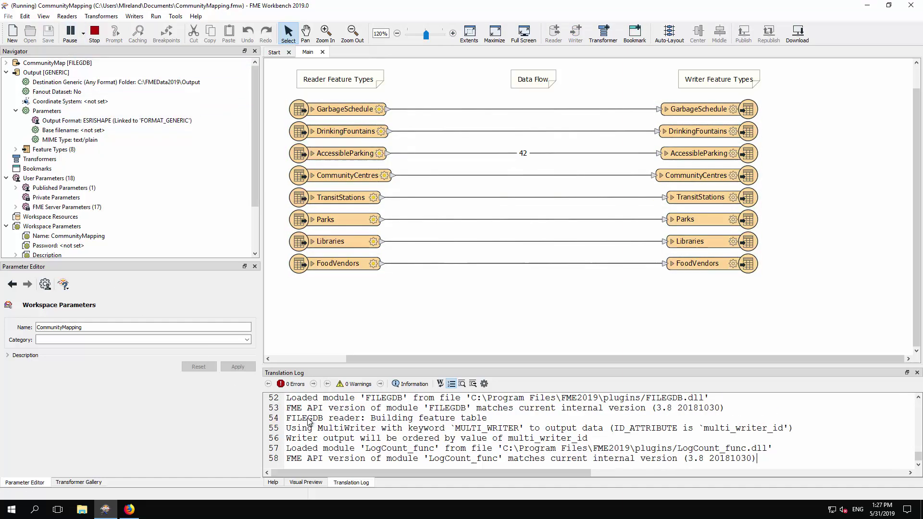
pyautogui.moveTo(292, 428); pyautogui.dragTo(417, 427)
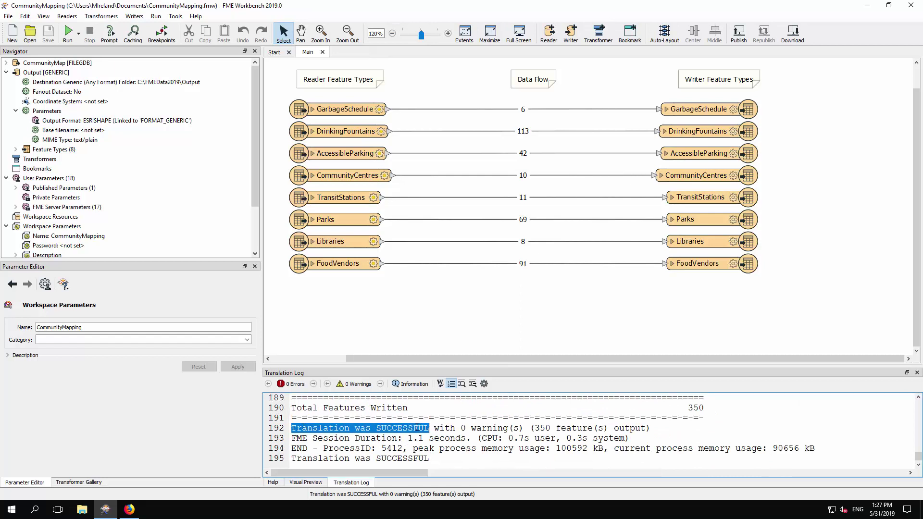
pyautogui.click(416, 426)
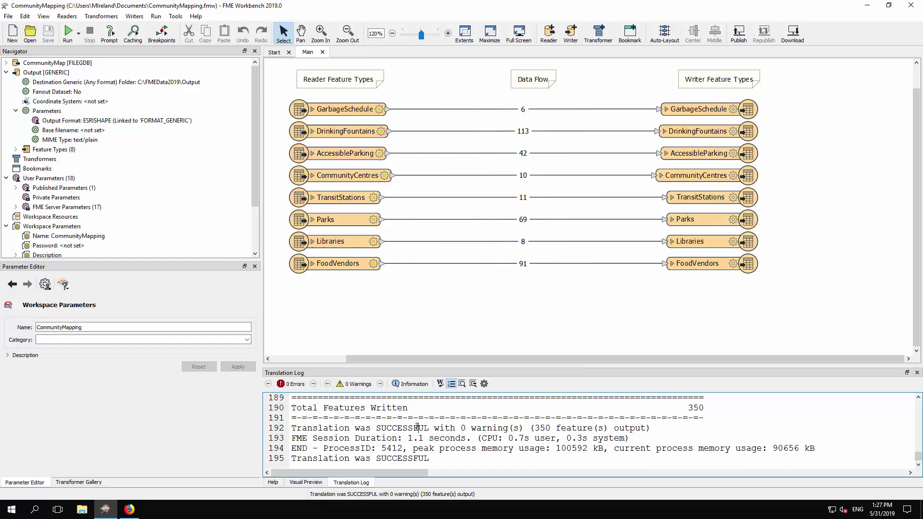
# Start publishing the workspace to FME Server and add a new web connection
pyautogui.click(9, 18)
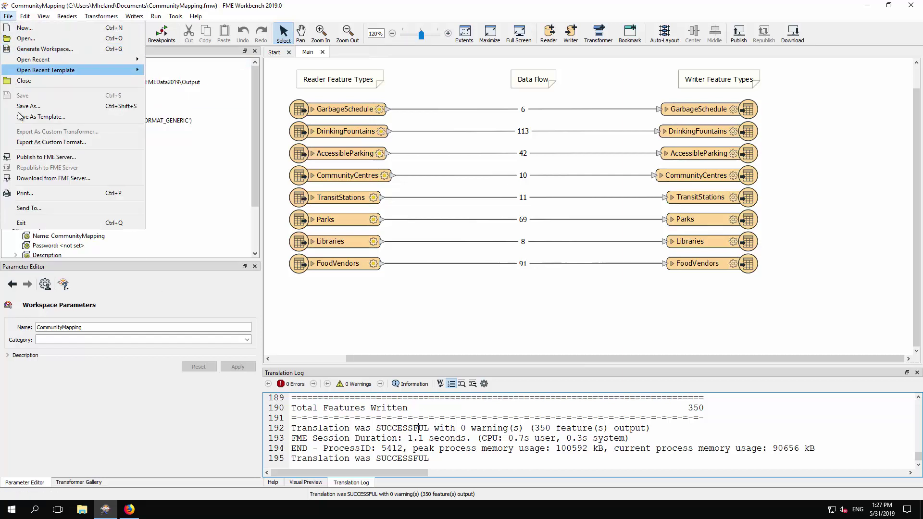
pyautogui.click(64, 158)
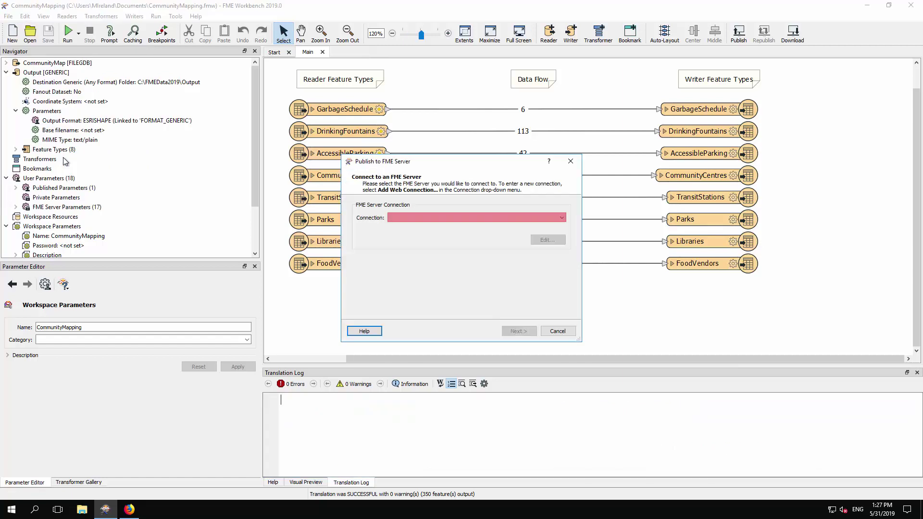
pyautogui.click(484, 216)
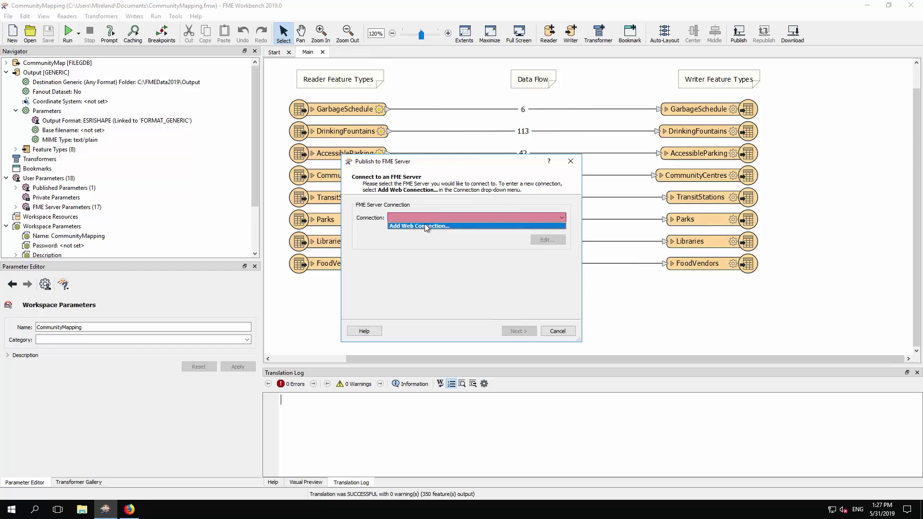
pyautogui.click(426, 225)
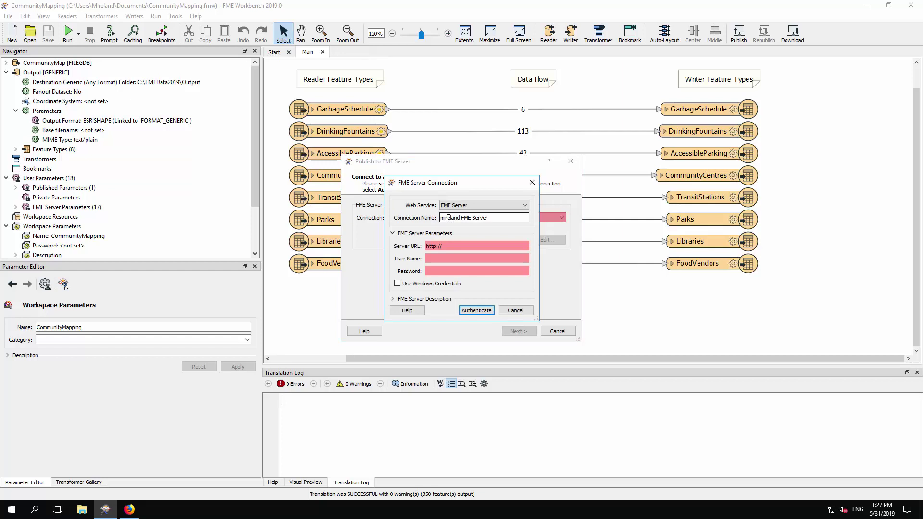
# Name the connection 'Training FME Server', fill in the server details and password, and authenticate
pyautogui.doubleClick(448, 219)
pyautogui.write('Training')
pyautogui.press('Tab')
pyautogui.click(464, 246)
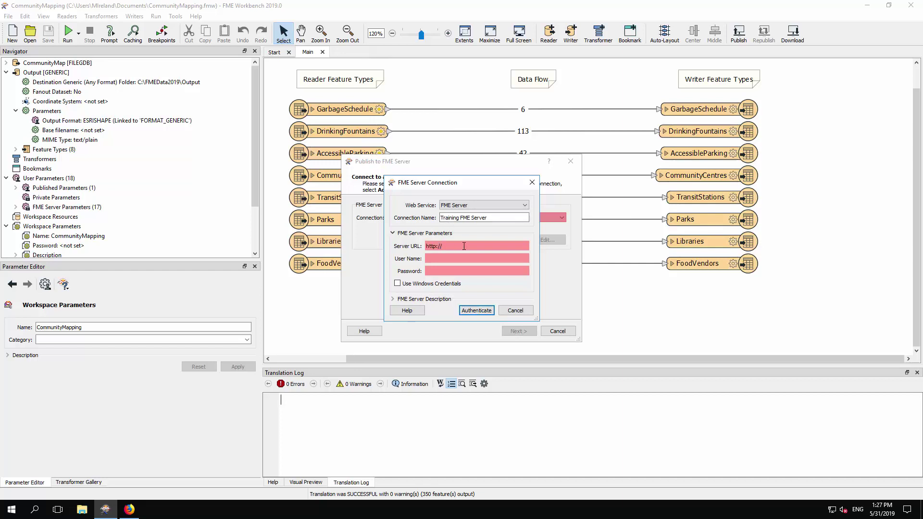
pyautogui.write('imark')
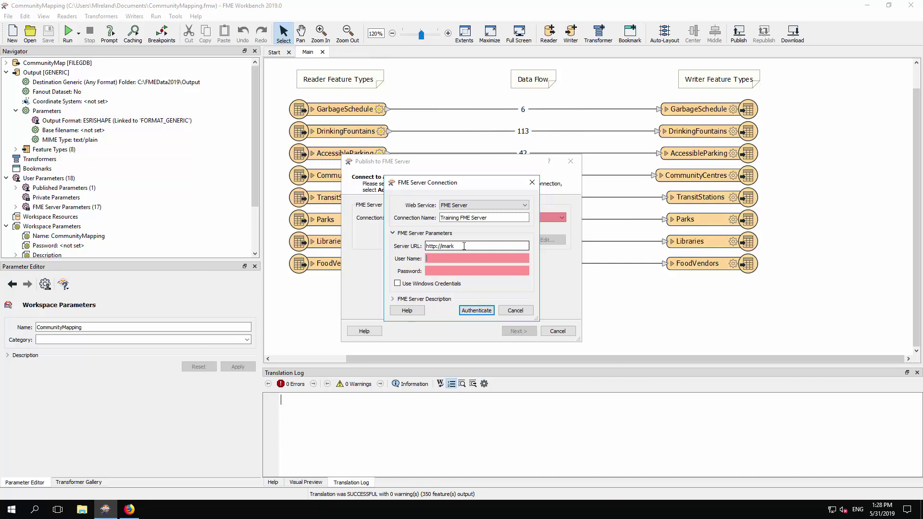
pyautogui.write('author')
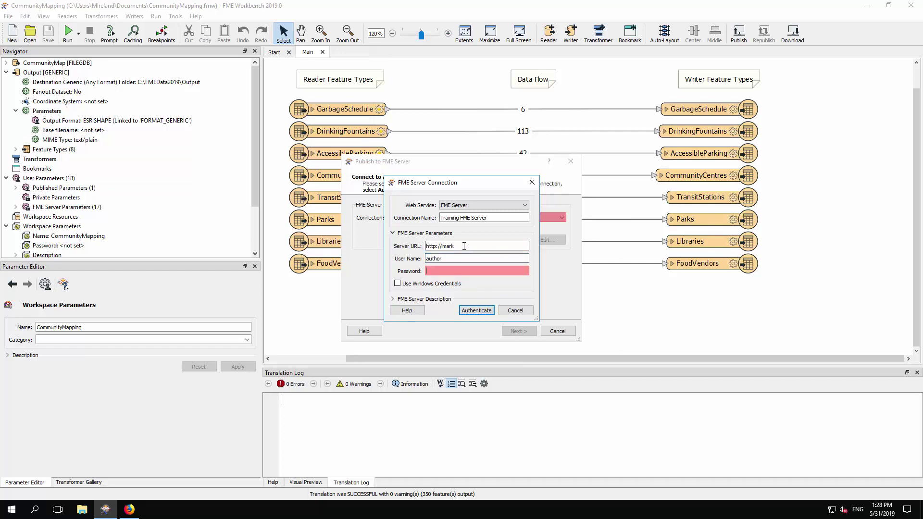
pyautogui.press('Tab')
pyautogui.write('author')
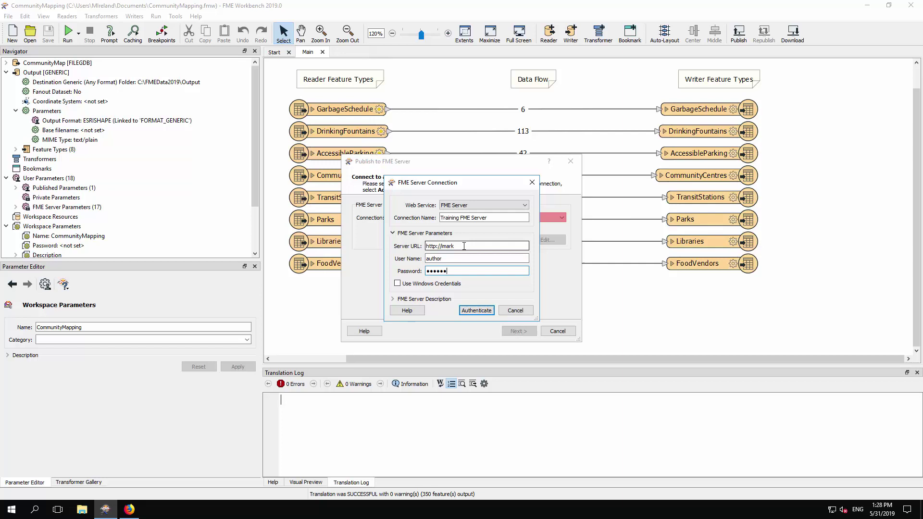
pyautogui.click(470, 312)
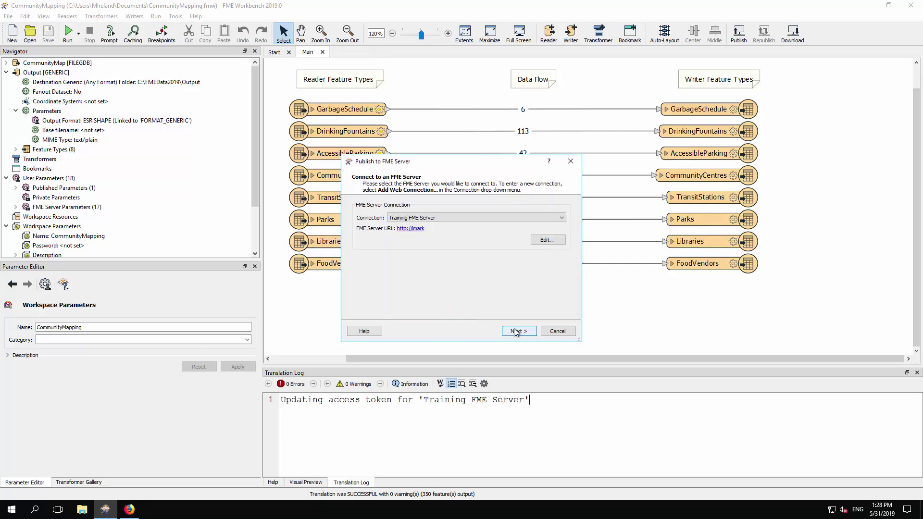
# Create a new 'Server Tutorial' repository as the publish destination for CommunityMapping.fmw
pyautogui.click(515, 332)
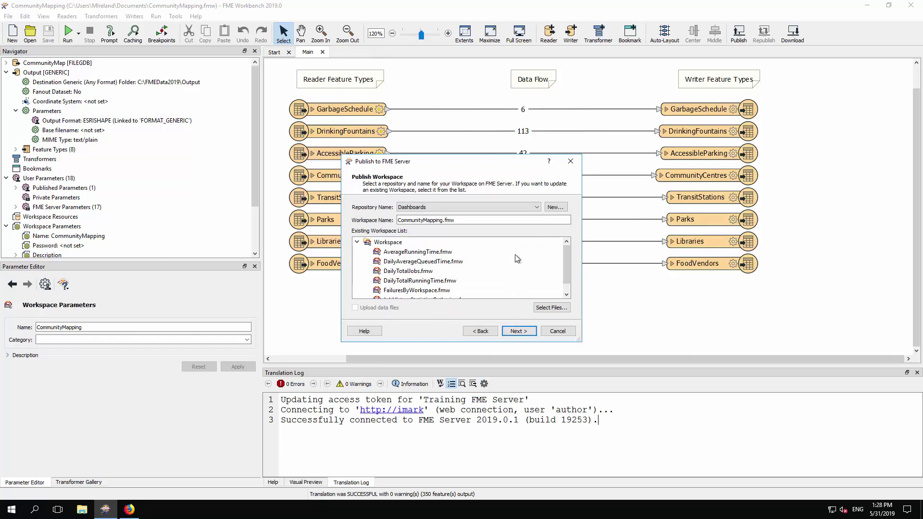
pyautogui.click(560, 210)
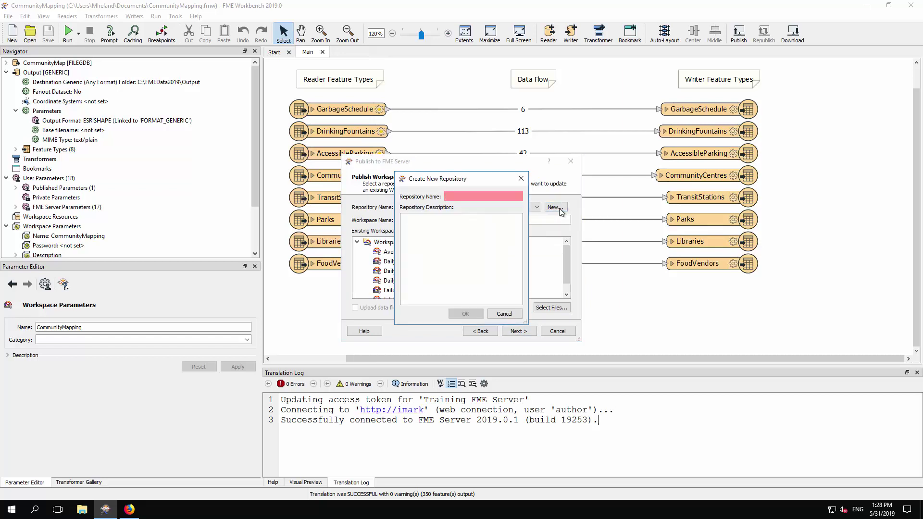
pyautogui.write('S')
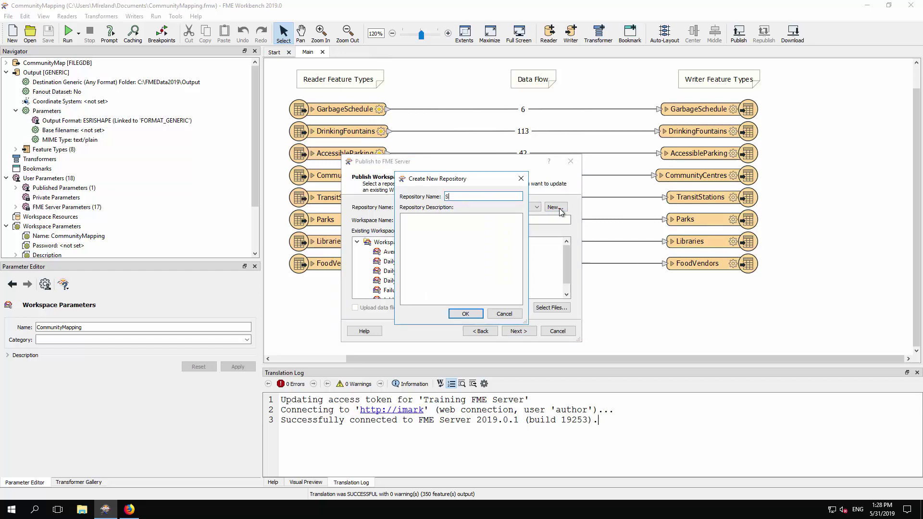
pyautogui.write('erver Tutorial')
pyautogui.click(466, 314)
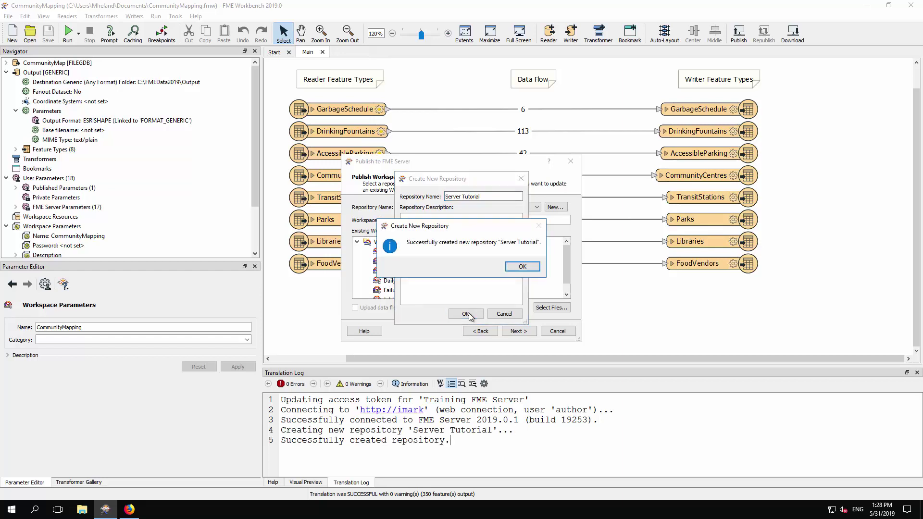
pyautogui.click(523, 268)
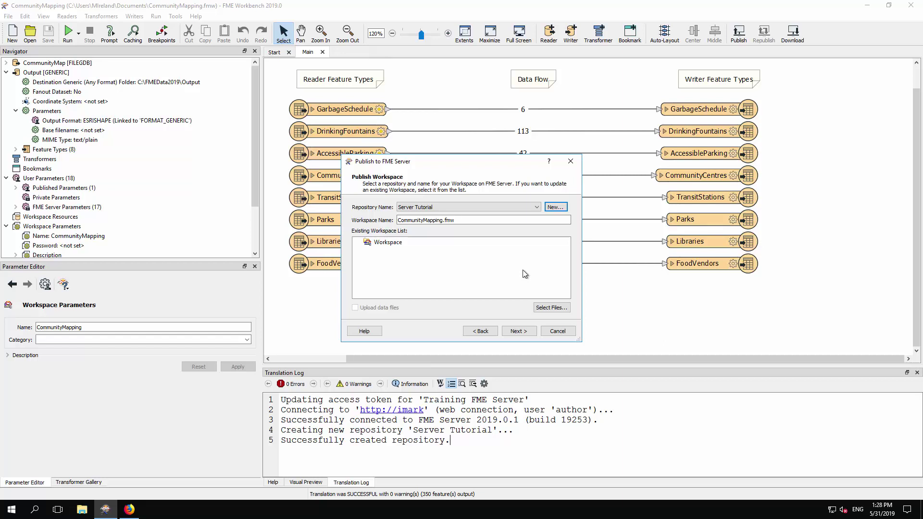
# Upload CommunityMap.gdb with the workspace into the shared Data resource folder
pyautogui.click(553, 310)
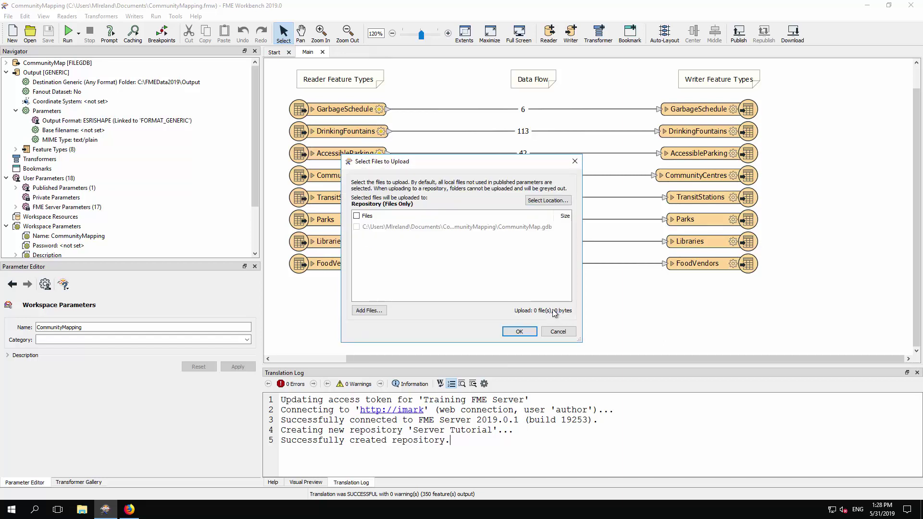
pyautogui.click(552, 201)
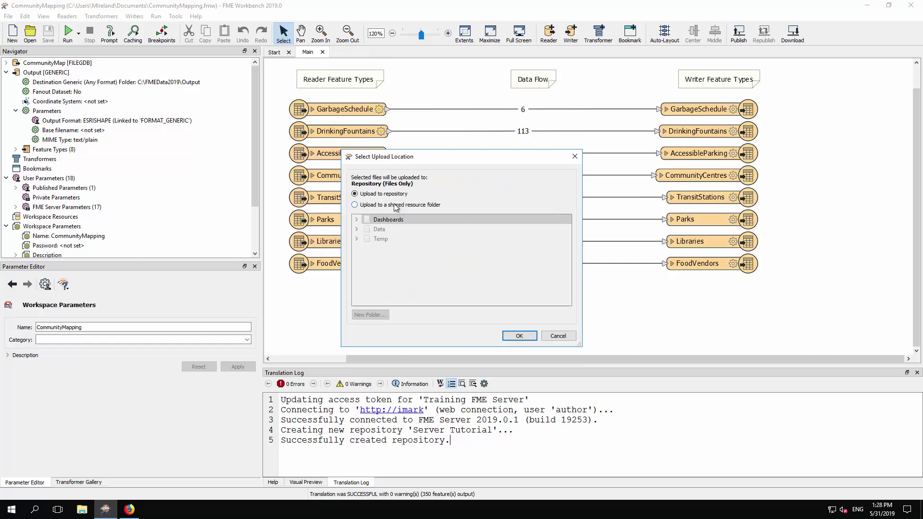
pyautogui.click(354, 205)
pyautogui.click(377, 229)
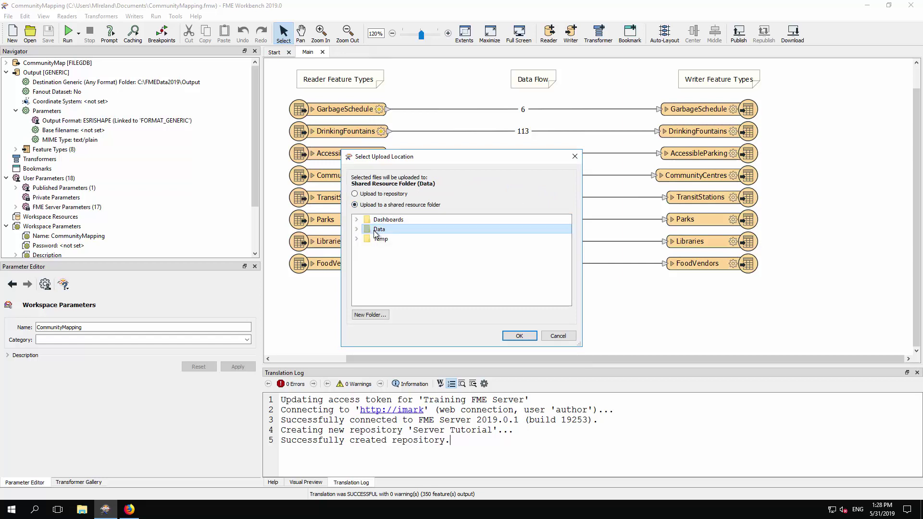
pyautogui.click(520, 336)
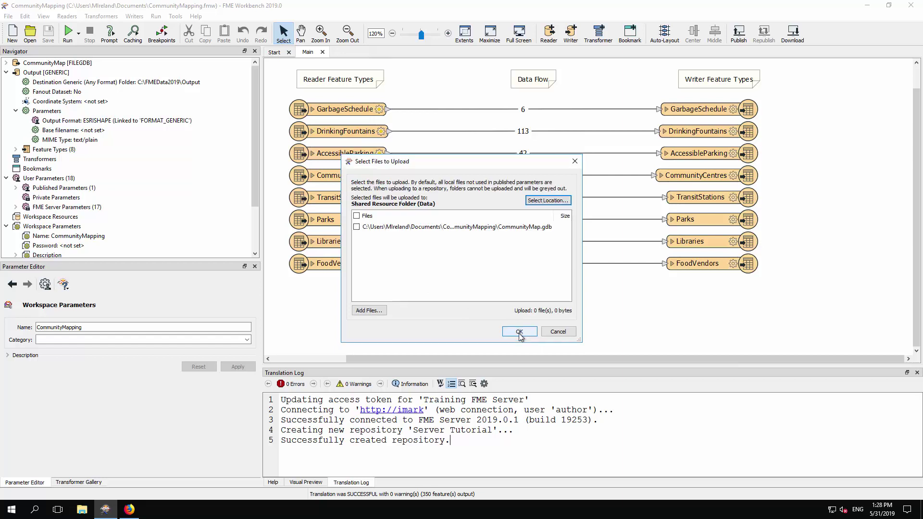
pyautogui.click(357, 228)
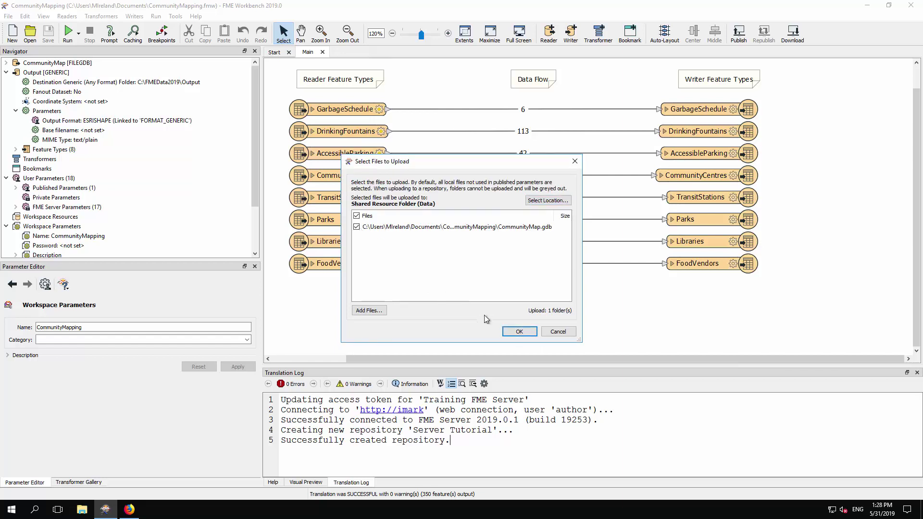
pyautogui.click(513, 332)
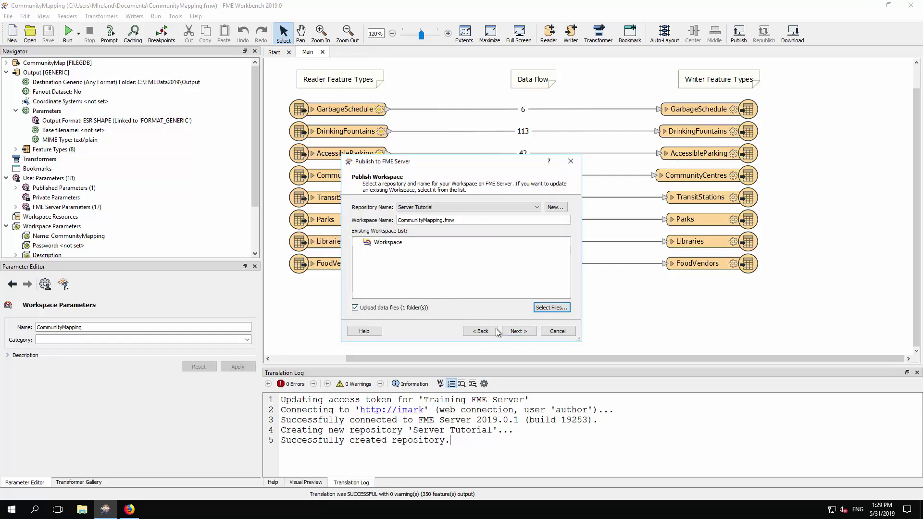
# Register the Data Download service, publish, and select the successful-publish line in the log
pyautogui.click(519, 331)
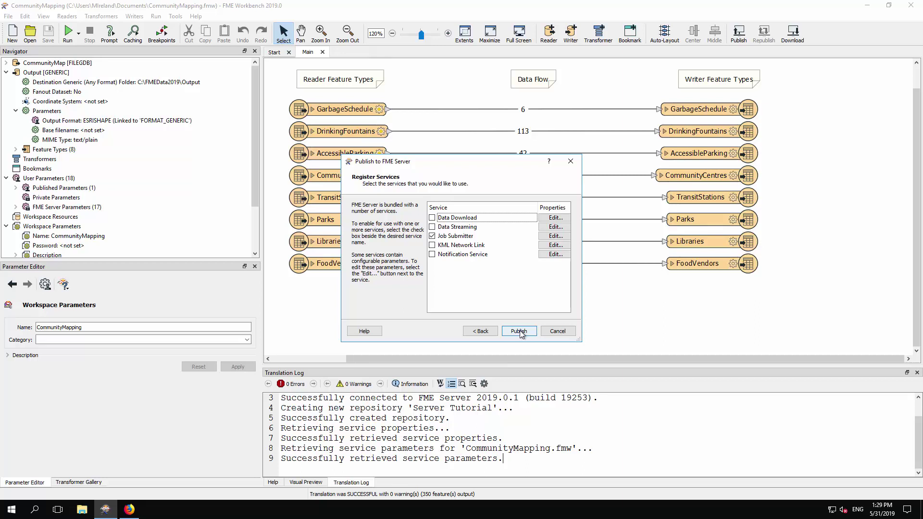
pyautogui.click(432, 217)
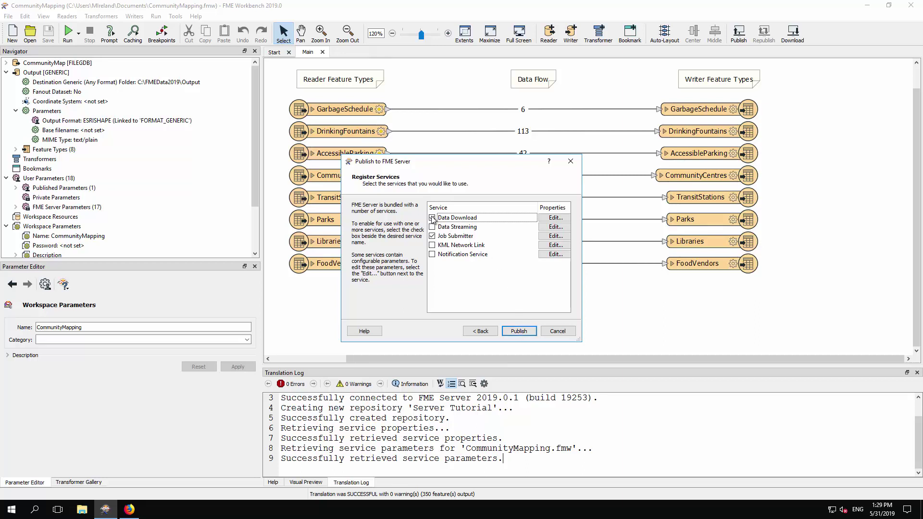
pyautogui.click(519, 332)
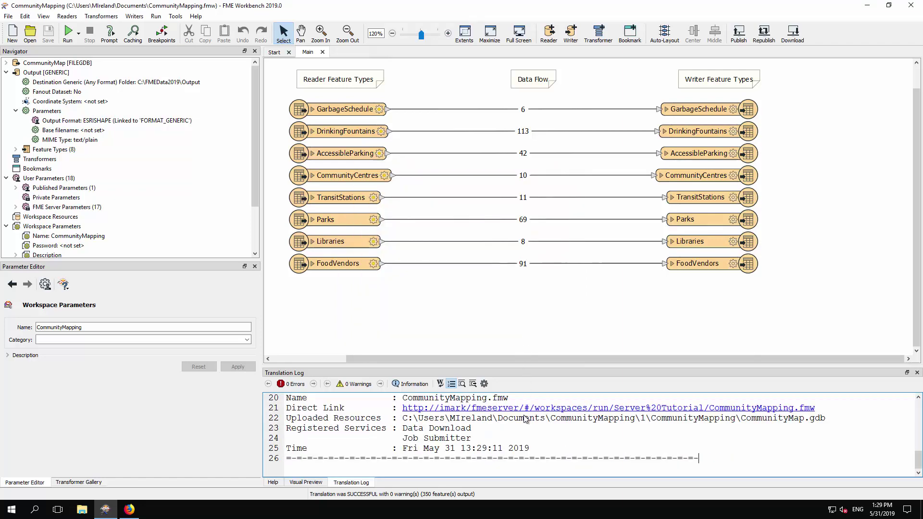
pyautogui.scroll(1, 533, 457)
pyautogui.scroll(3, 534, 458)
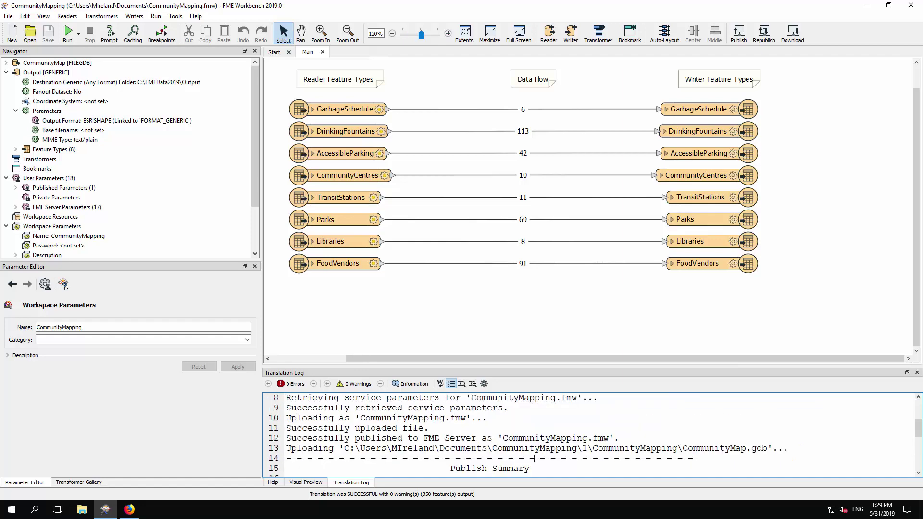
pyautogui.tripleClick(416, 437)
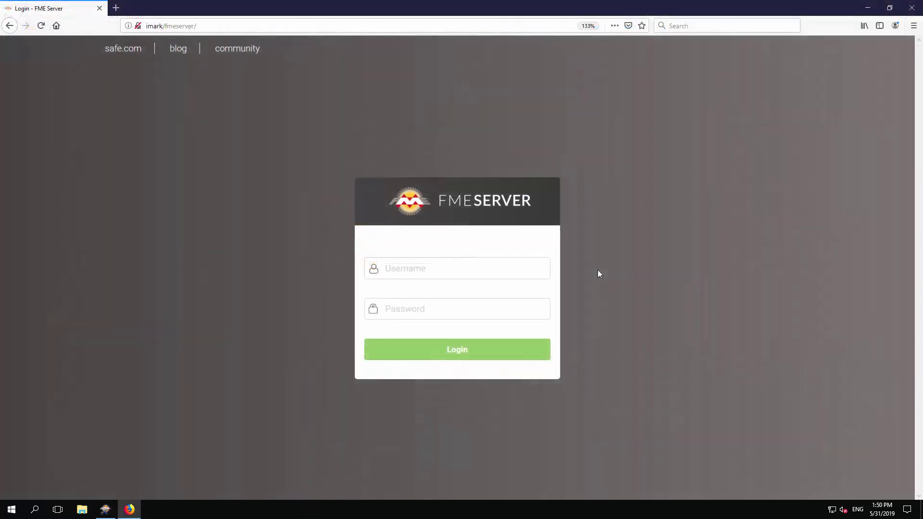
# Sign in to FME Server by entering the username and password
pyautogui.click(517, 264)
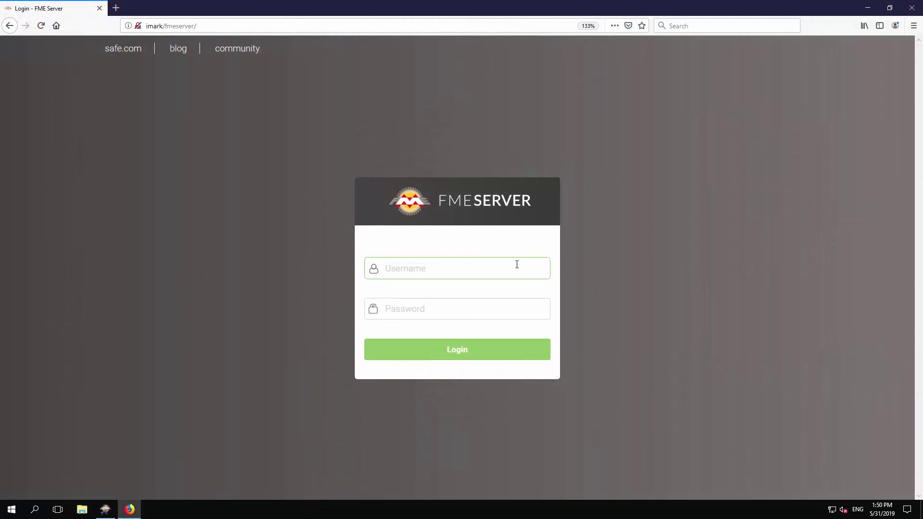
pyautogui.write('author')
pyautogui.press('Tab')
pyautogui.write('aut')
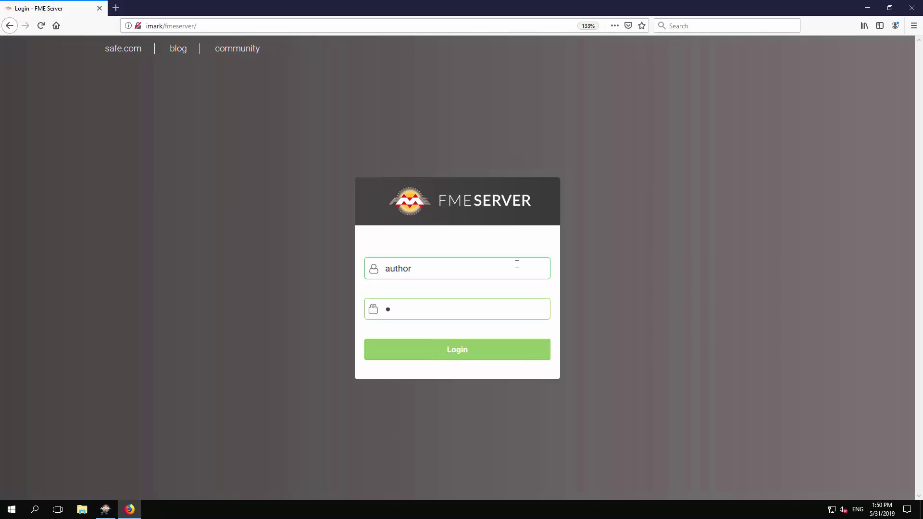
pyautogui.write('hor')
pyautogui.press('Return')
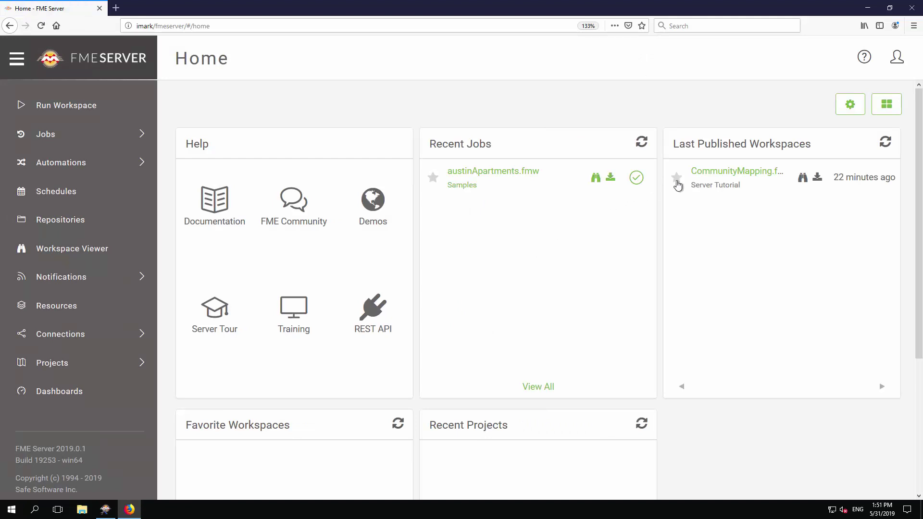
# Run CommunityMapping.fmw from the Home page using the Data Download service
pyautogui.click(738, 172)
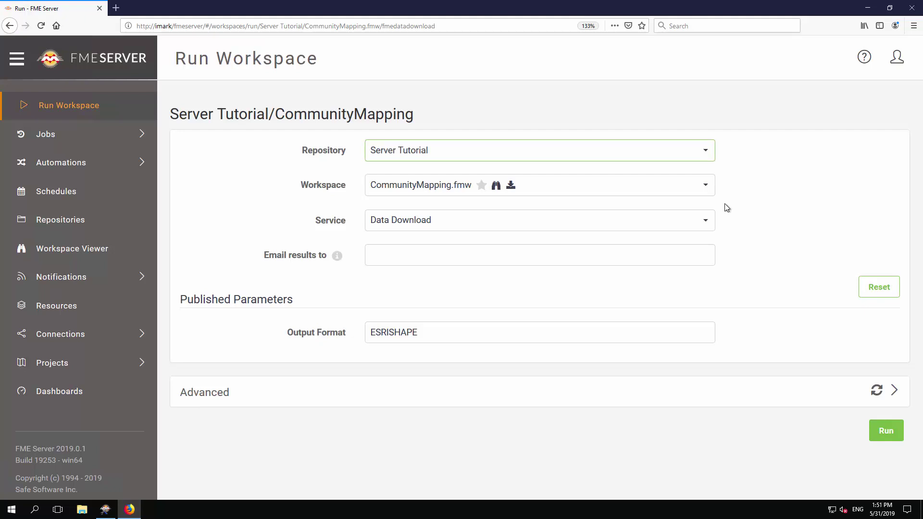
pyautogui.click(707, 221)
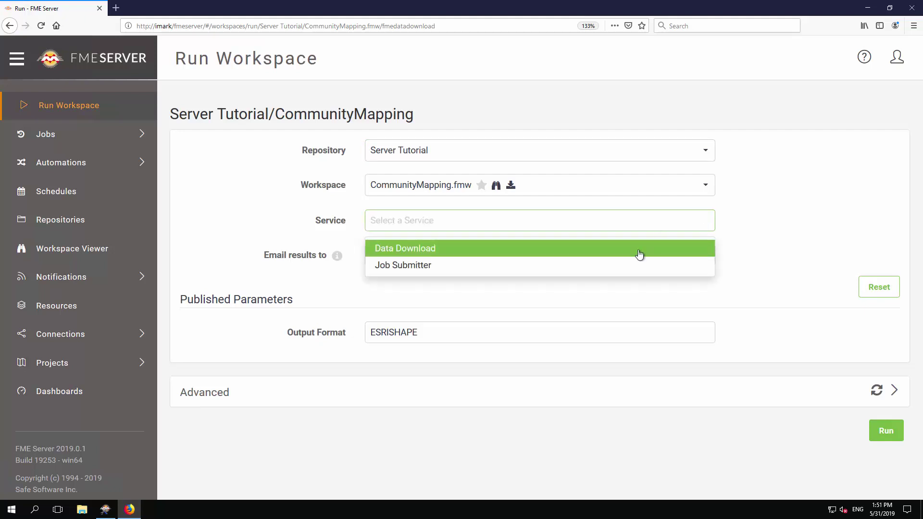
pyautogui.click(635, 257)
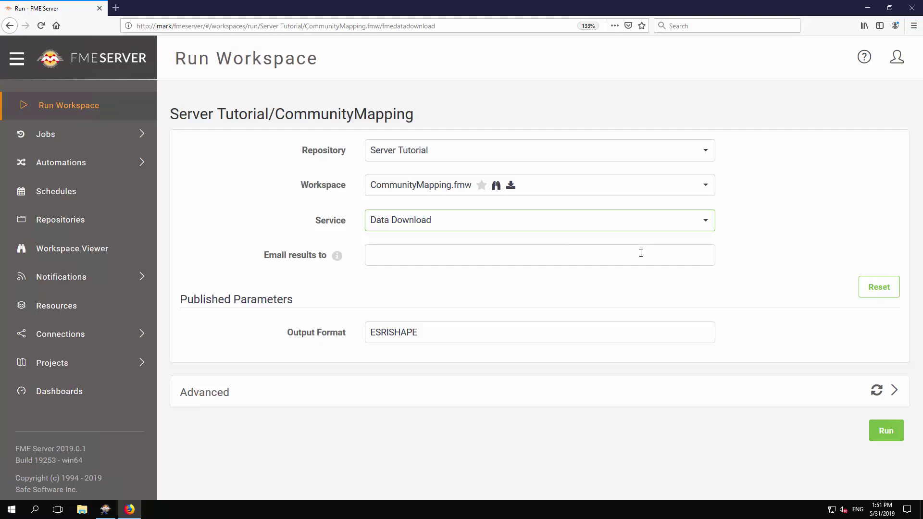
pyautogui.click(882, 429)
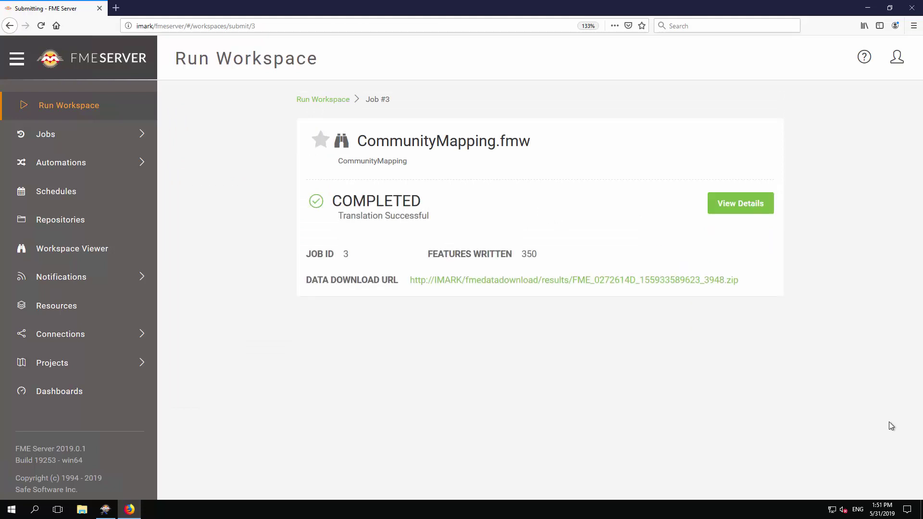
# Open the downloaded results zip in Windows Explorer and browse to GENERIC_1\Output
pyautogui.click(625, 287)
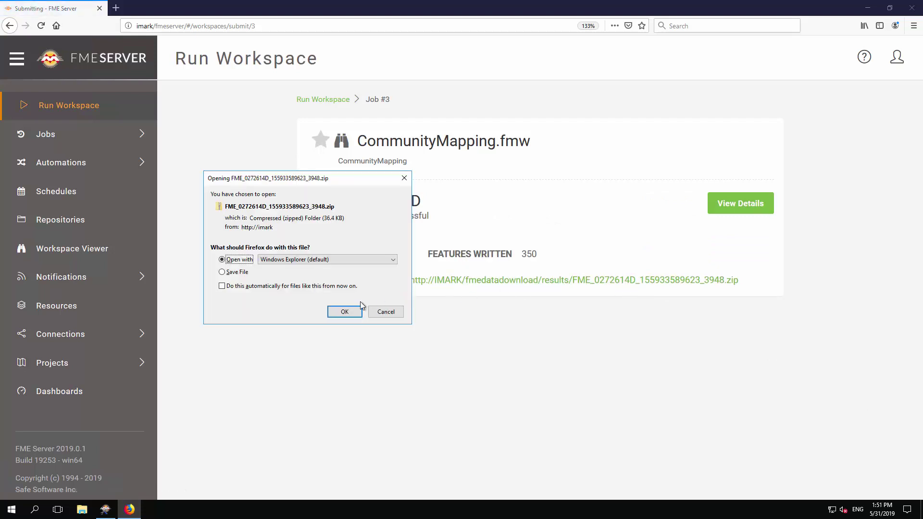
pyautogui.click(339, 313)
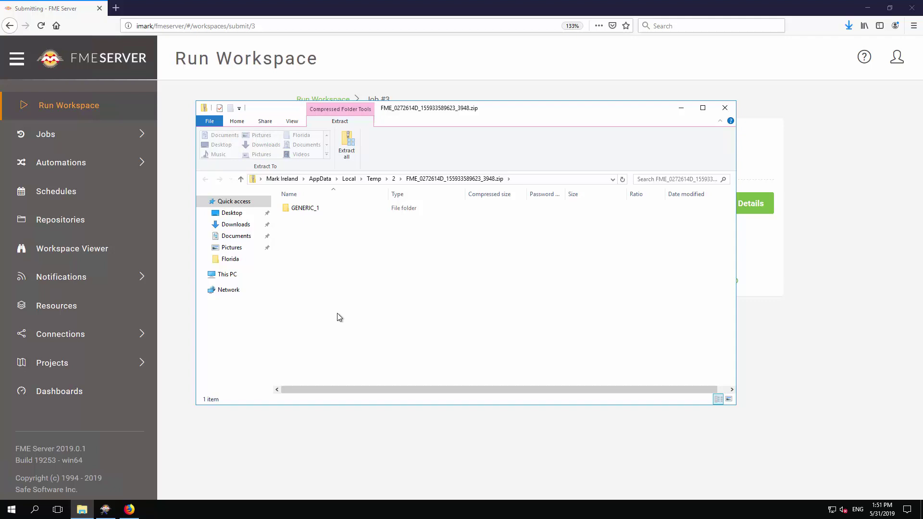
pyautogui.doubleClick(295, 208)
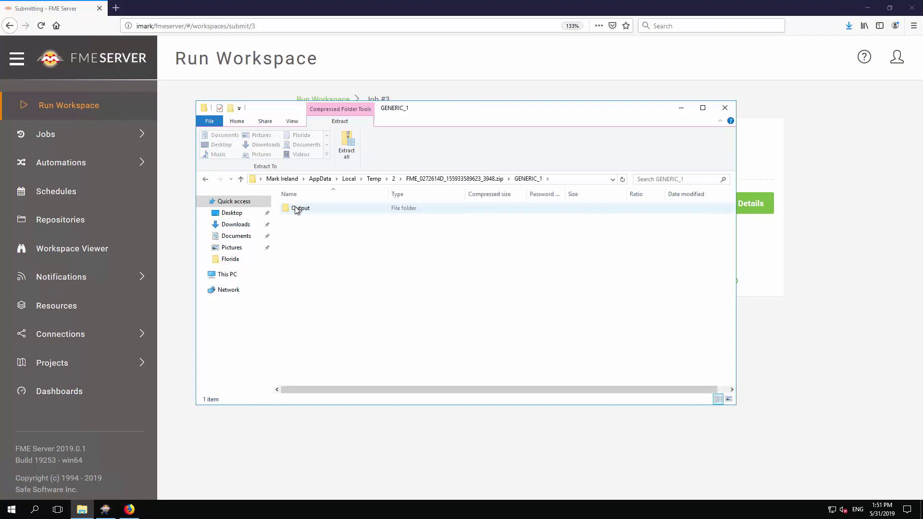
pyautogui.doubleClick(295, 208)
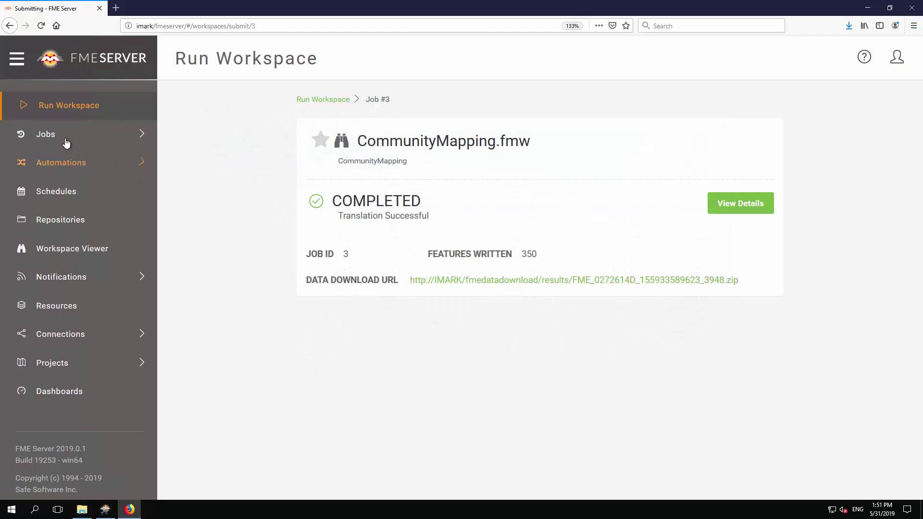
# Open job 3 from the Completed jobs list to view its summary
pyautogui.click(63, 136)
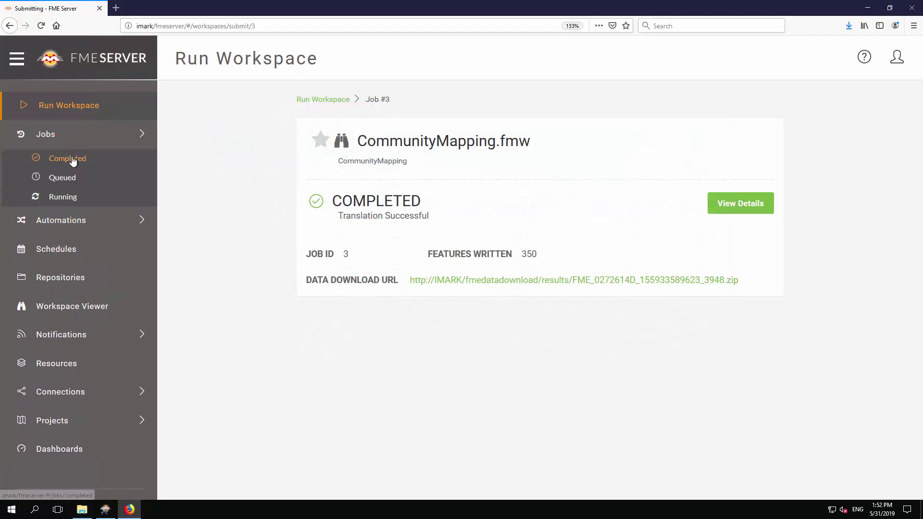
pyautogui.click(73, 160)
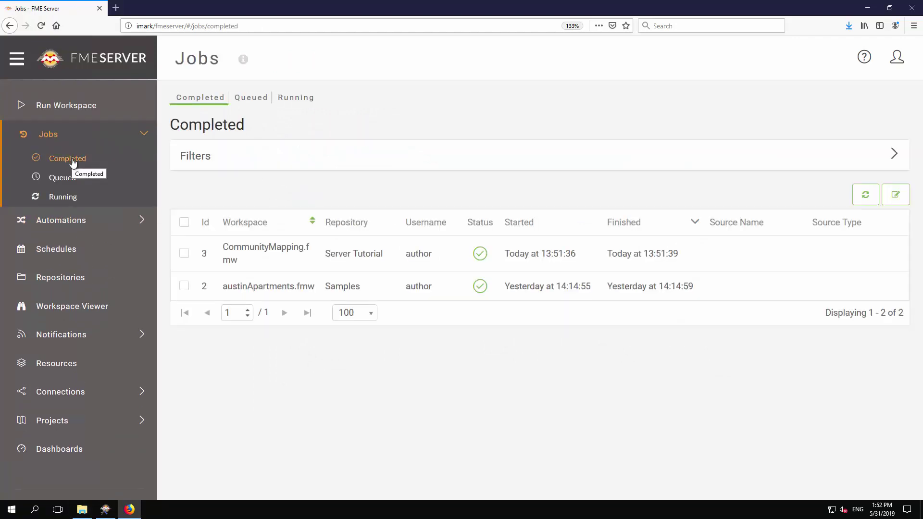
pyautogui.click(285, 260)
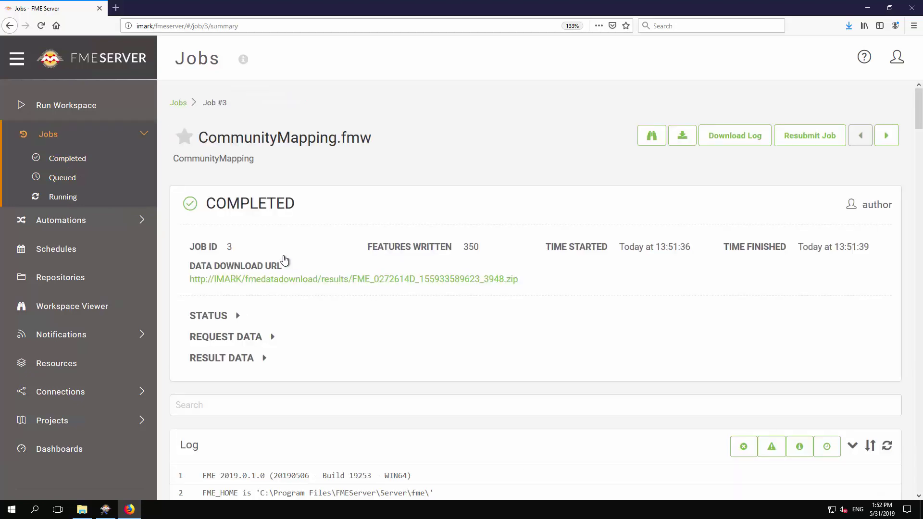